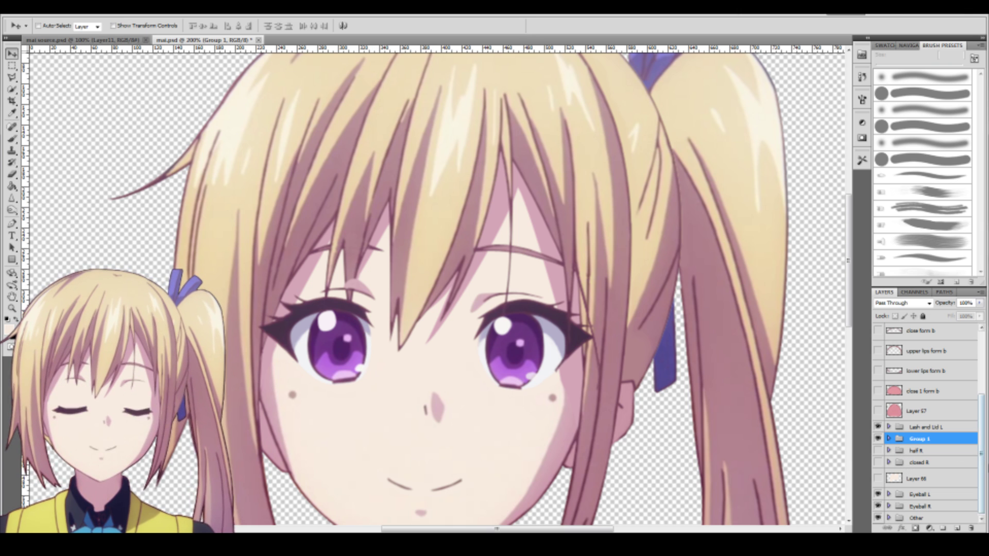
Toggle the visibility of the Eyeball L and Eyeball R groups to examine what each one contains
{"action": "left_click", "coordinate": [878, 495]}
{"action": "left_click", "coordinate": [878, 495]}
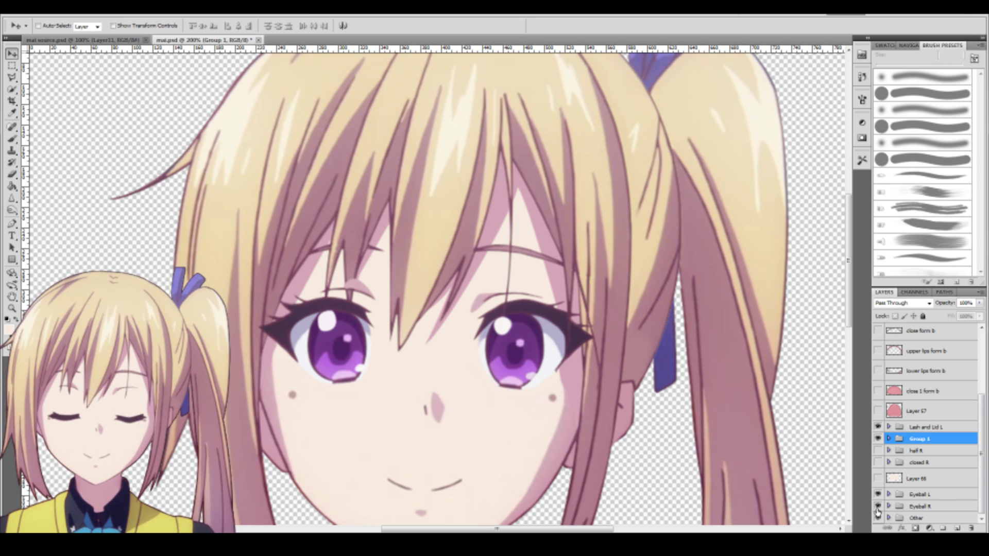
{"action": "left_click", "coordinate": [878, 506]}
{"action": "left_click", "coordinate": [899, 506]}
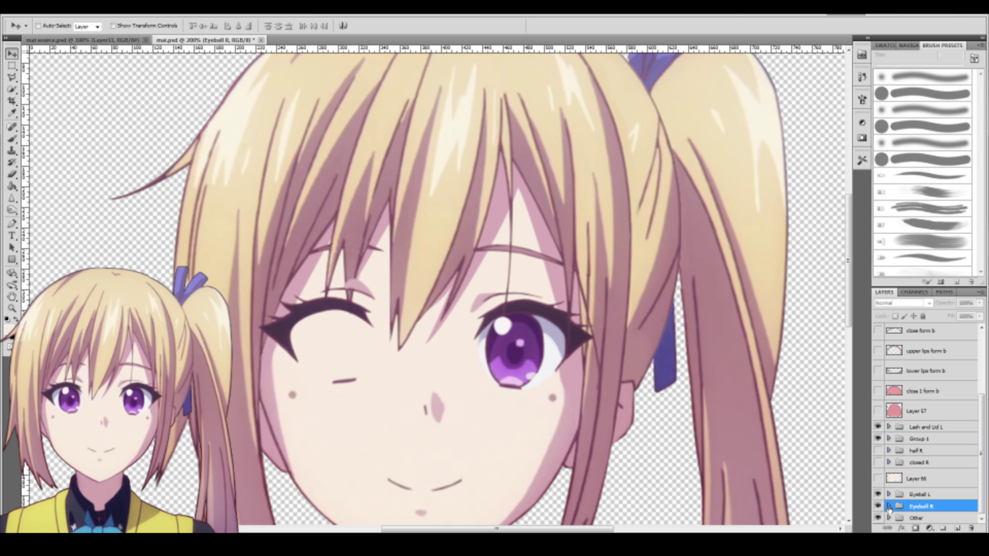
{"action": "left_click", "coordinate": [879, 506]}
Expand the Eyeball R group and hide its iris layer, Layer 12
{"action": "left_click", "coordinate": [888, 506]}
{"action": "scroll", "coordinate": [899, 496], "scroll_direction": "down", "scroll_amount": 3}
{"action": "left_click", "coordinate": [878, 482]}
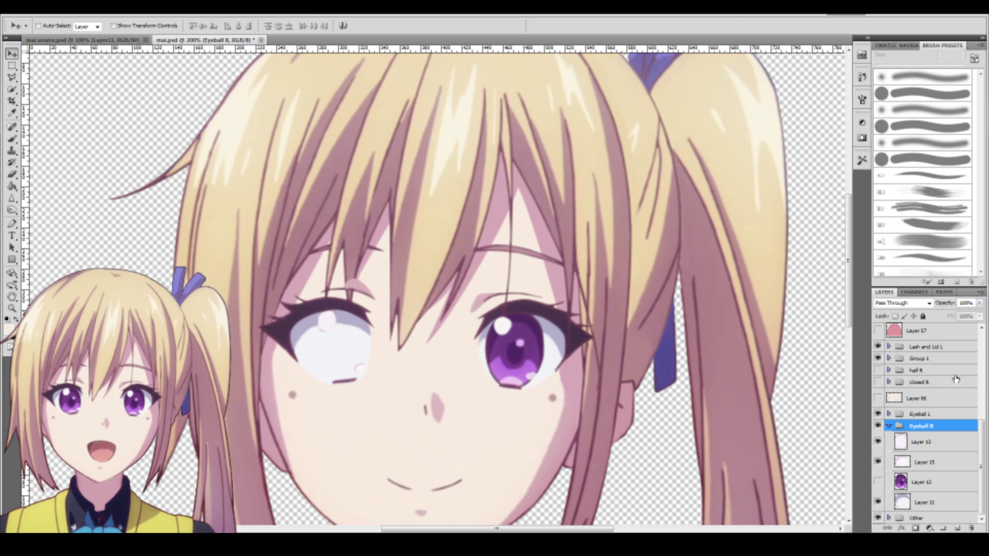
Expand Group 1 and toggle the Upper Lash full layer to examine how the lash covers the eyeball
{"action": "left_click", "coordinate": [888, 358]}
{"action": "left_click", "coordinate": [878, 395]}
{"action": "left_click", "coordinate": [879, 395]}
{"action": "left_click", "coordinate": [878, 394]}
{"action": "left_click", "coordinate": [878, 395]}
{"action": "left_click", "coordinate": [878, 395]}
{"action": "left_click", "coordinate": [878, 394]}
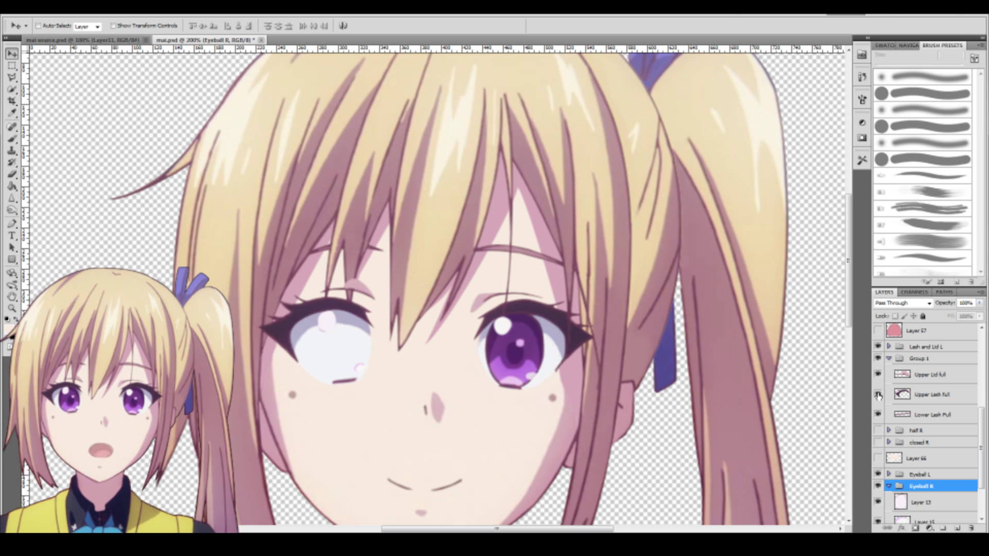
{"action": "left_click", "coordinate": [878, 395]}
{"action": "left_click", "coordinate": [878, 394]}
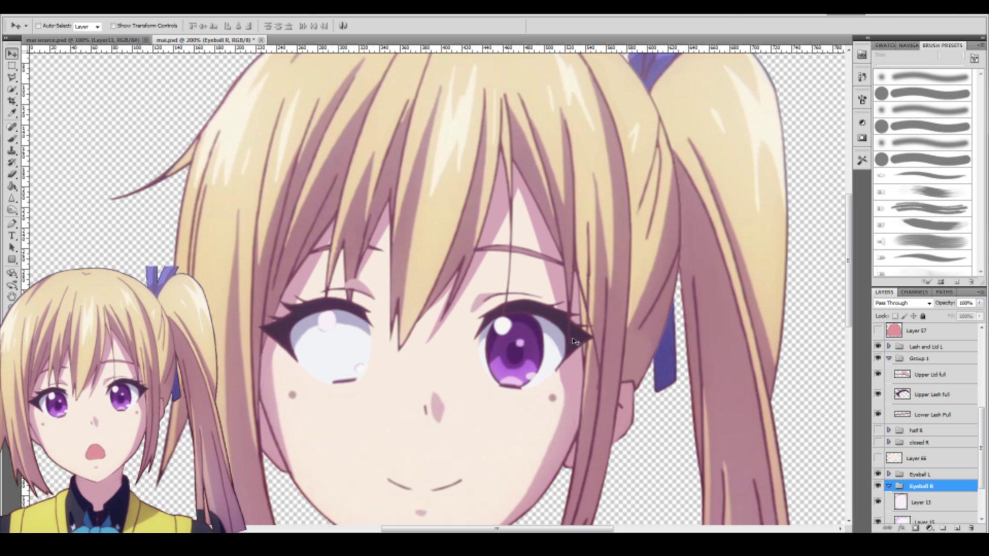
{"action": "left_click", "coordinate": [879, 394]}
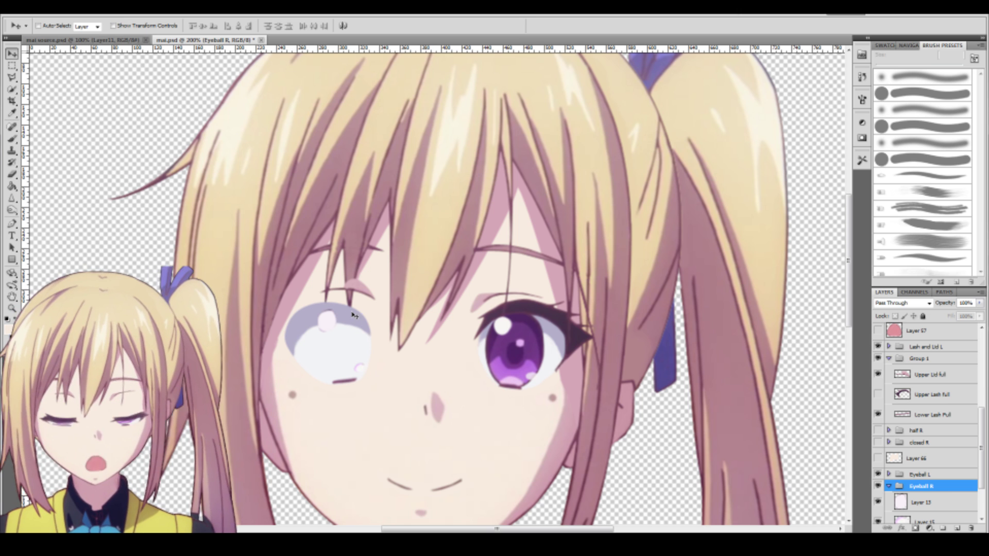
{"action": "left_click", "coordinate": [878, 394]}
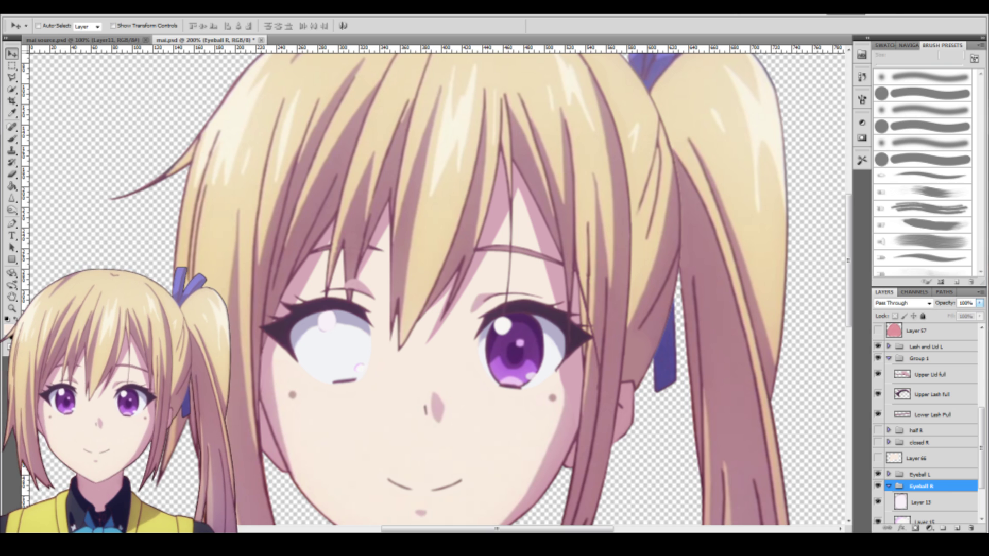
Lower the Upper Lash full layer's opacity to 35% to see the eyeball beneath, and restore it to 100%
{"action": "left_click_drag", "start_coordinate": [921, 305], "coordinate": [954, 302]}
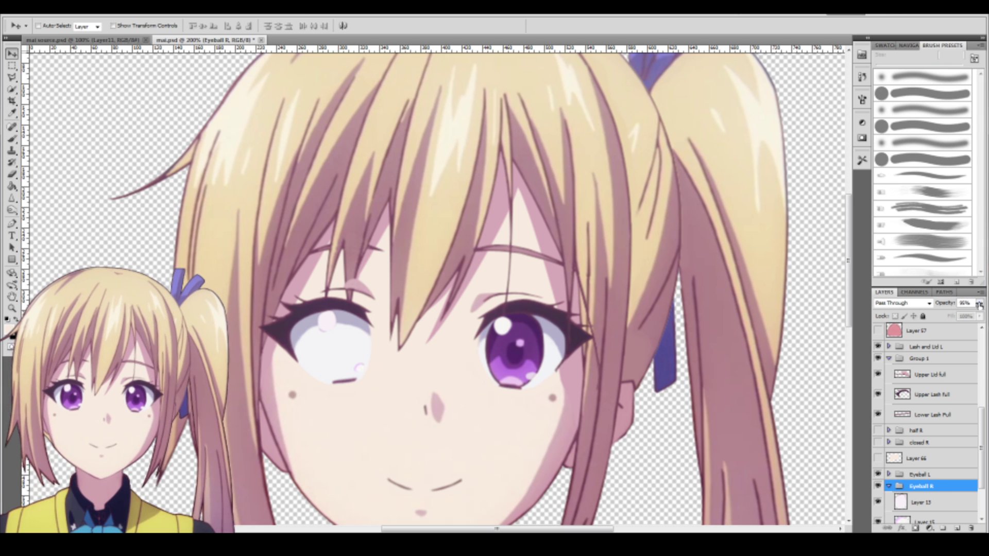
{"action": "left_click", "coordinate": [932, 394]}
{"action": "left_click_drag", "start_coordinate": [947, 304], "coordinate": [913, 304]}
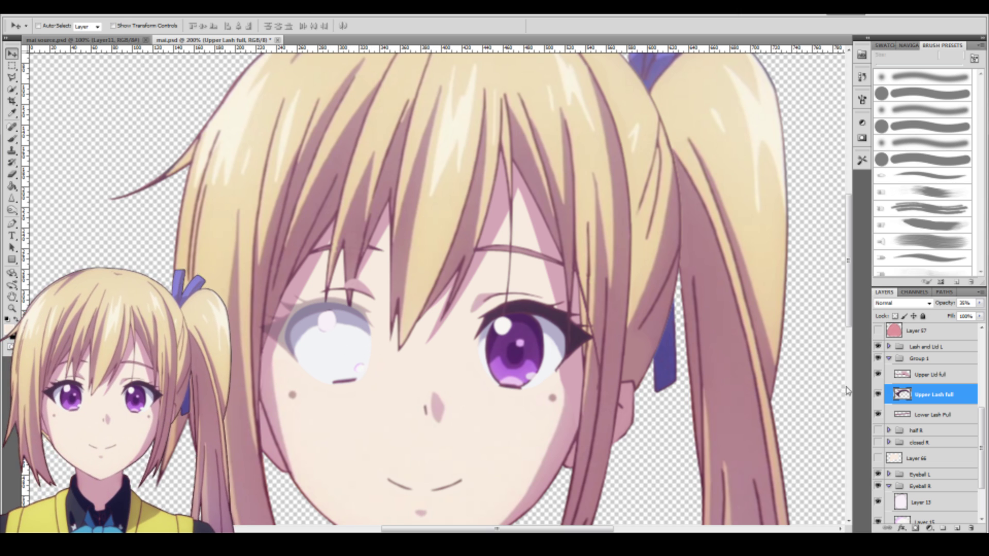
{"action": "left_click_drag", "start_coordinate": [945, 305], "coordinate": [968, 304]}
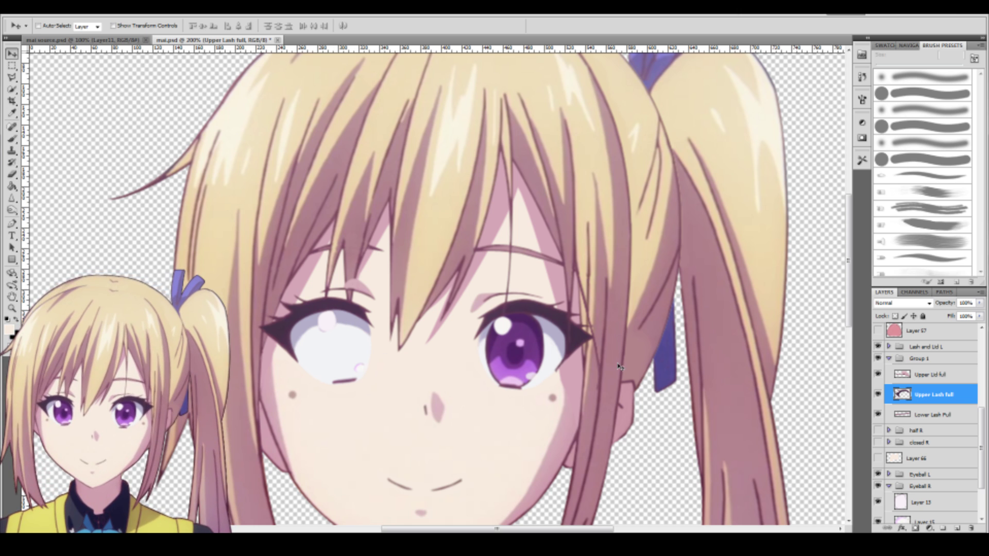
Show the iris on Layer 12 and hide the highlight layers, Layer 15 and Layer 13, in the Eyeball R group
{"action": "scroll", "coordinate": [934, 454], "scroll_direction": "down", "scroll_amount": 2}
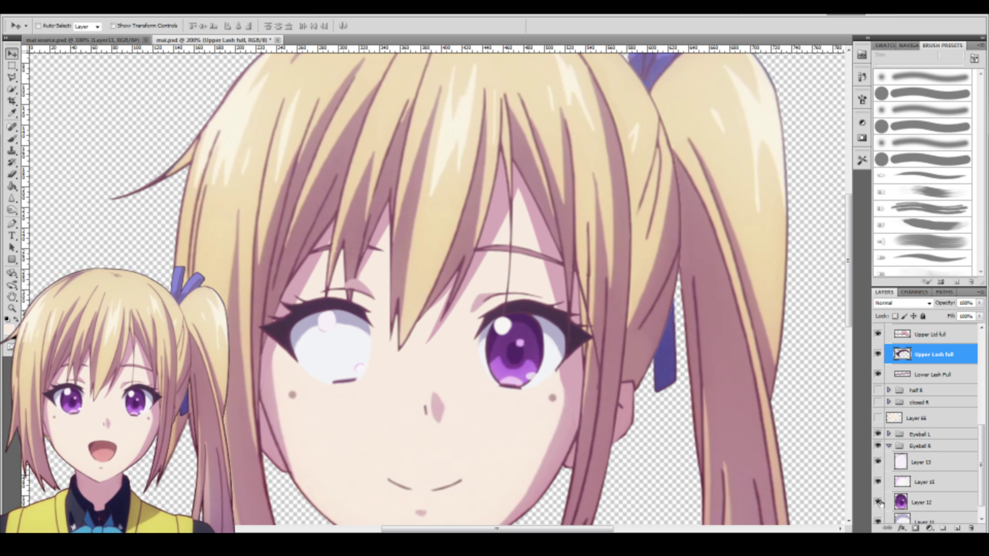
{"action": "left_click", "coordinate": [878, 502]}
{"action": "left_click", "coordinate": [878, 483]}
{"action": "left_click", "coordinate": [879, 482]}
{"action": "left_click", "coordinate": [878, 482]}
{"action": "left_click", "coordinate": [878, 462]}
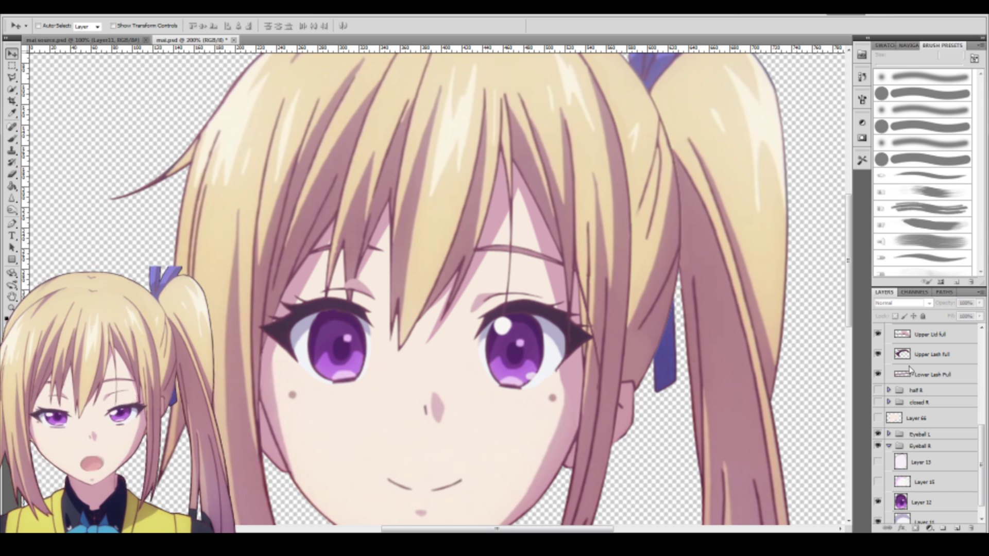
Toggle the Upper Lash full layer to examine the part of the iris drawn beneath the lash
{"action": "left_click", "coordinate": [877, 354]}
{"action": "left_click", "coordinate": [877, 353]}
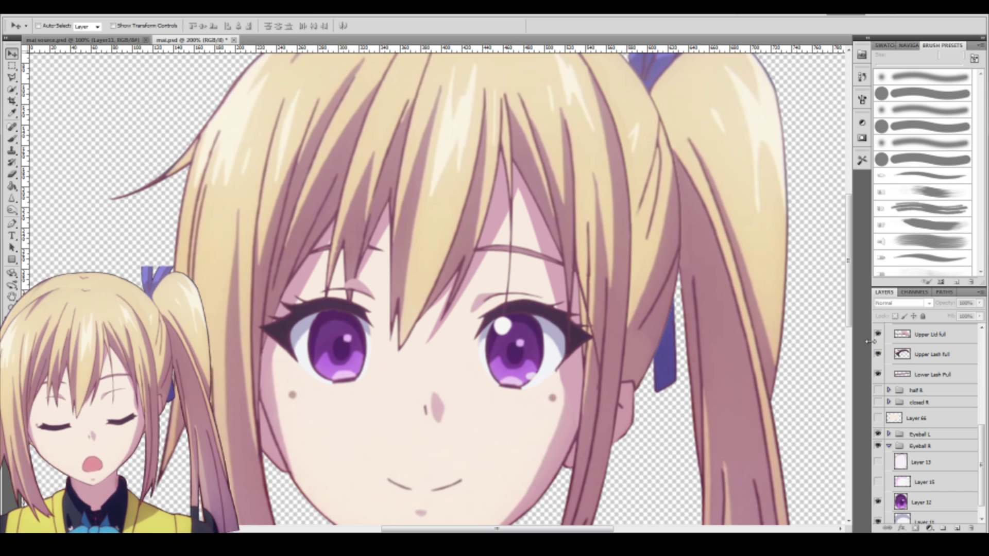
{"action": "left_click", "coordinate": [888, 355]}
{"action": "left_click", "coordinate": [877, 354]}
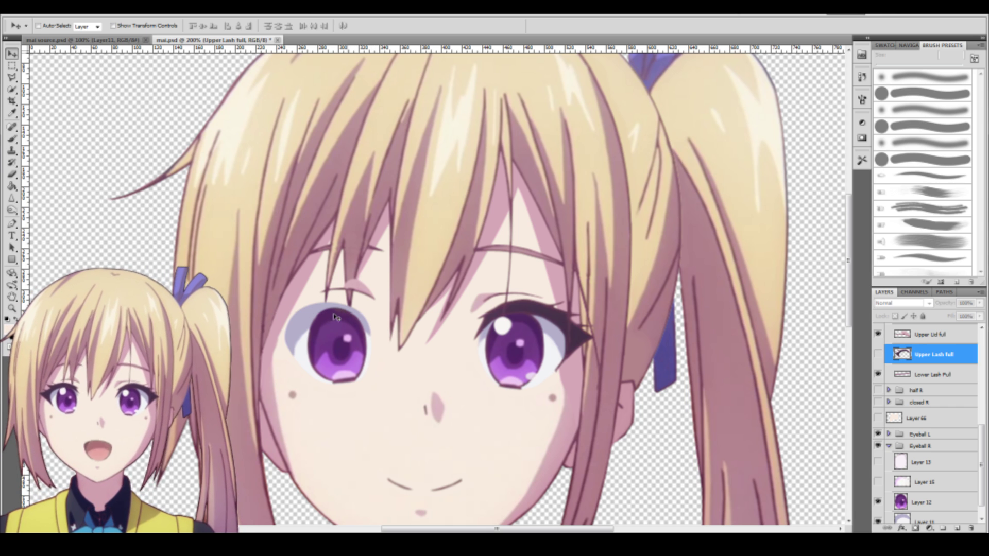
{"action": "left_click", "coordinate": [878, 354]}
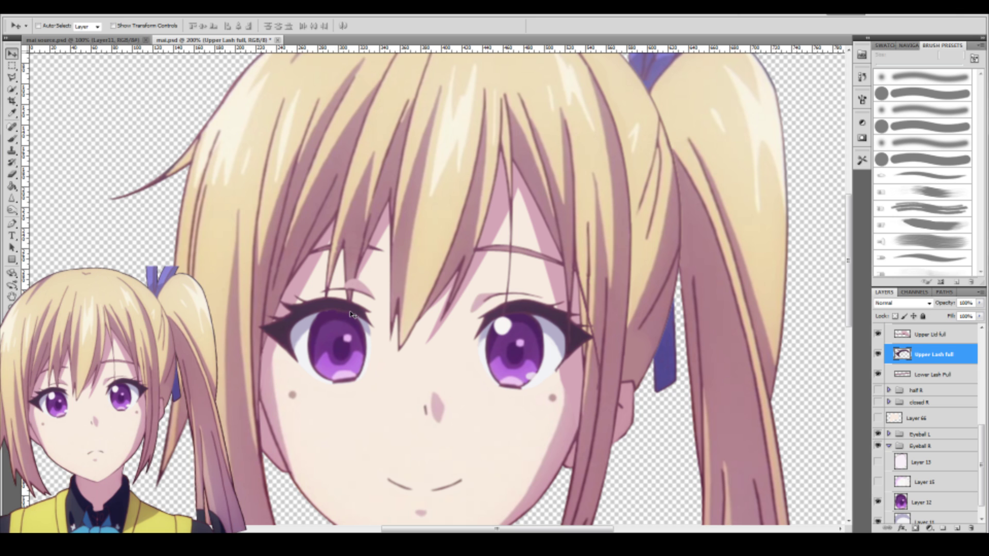
{"action": "left_click", "coordinate": [877, 354]}
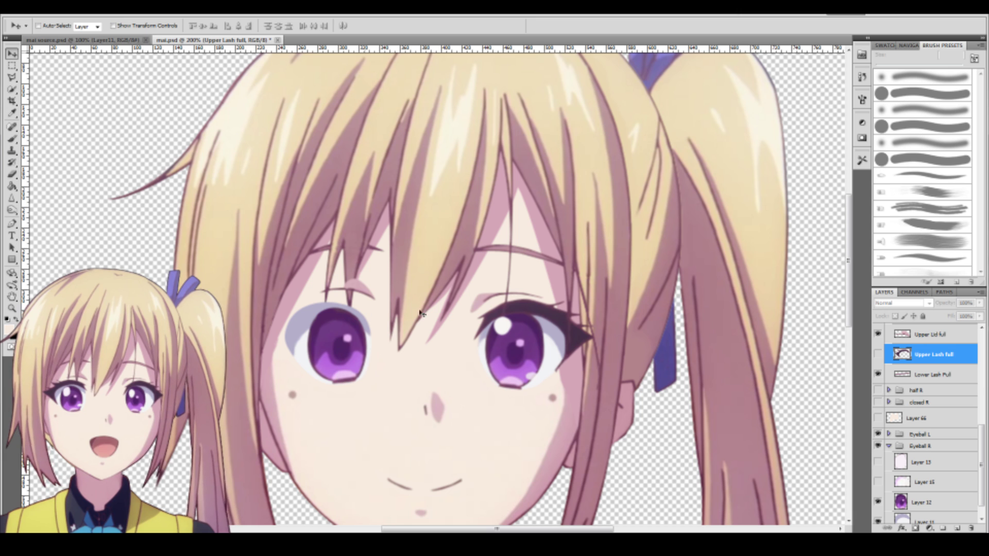
{"action": "left_click", "coordinate": [878, 354]}
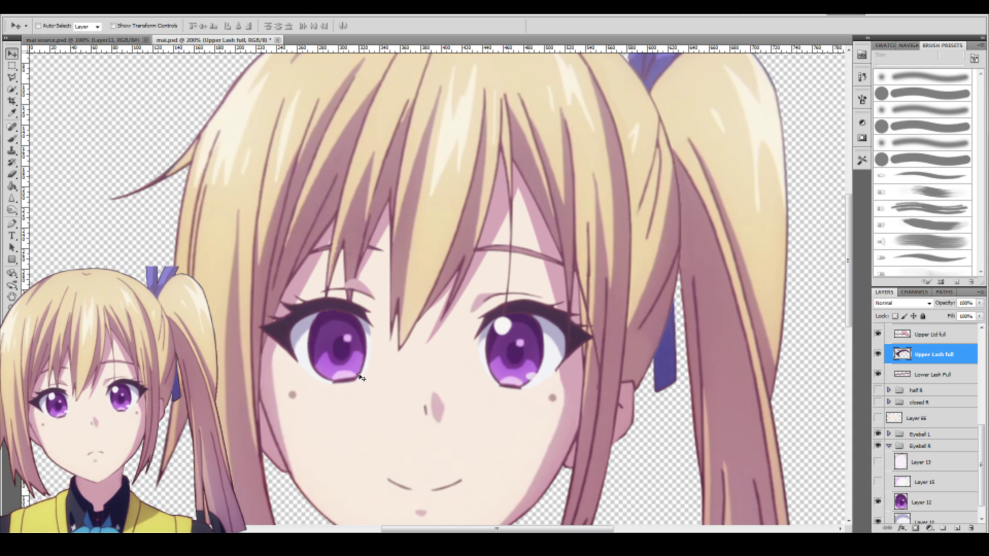
Toggle the Lower Lash Full layer to examine how it sits over the lower edge of the iris
{"action": "left_click", "coordinate": [882, 375]}
{"action": "left_click", "coordinate": [882, 375]}
{"action": "left_click", "coordinate": [883, 376]}
{"action": "left_click", "coordinate": [881, 376]}
{"action": "left_click", "coordinate": [881, 377]}
{"action": "left_click", "coordinate": [880, 377]}
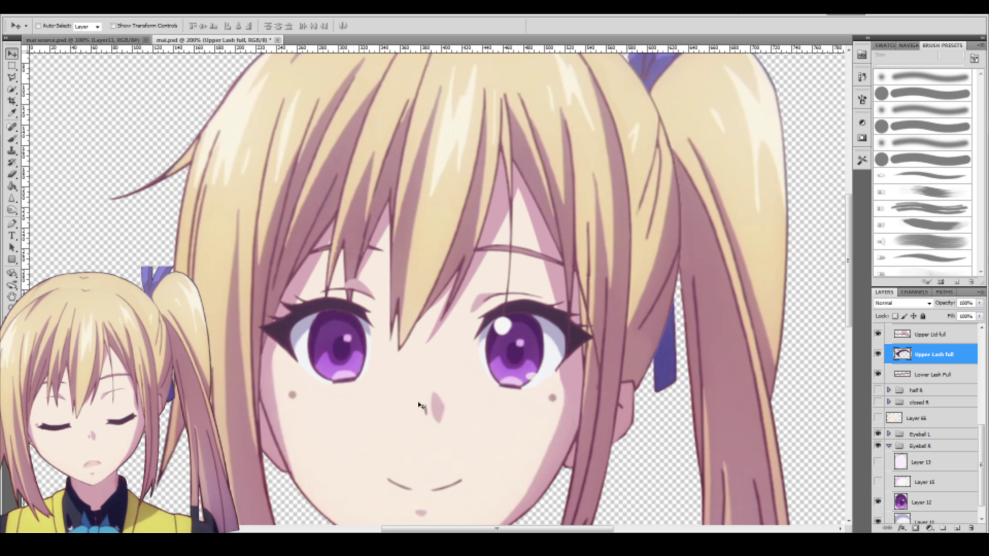
{"action": "left_click", "coordinate": [878, 379]}
{"action": "left_click", "coordinate": [878, 378]}
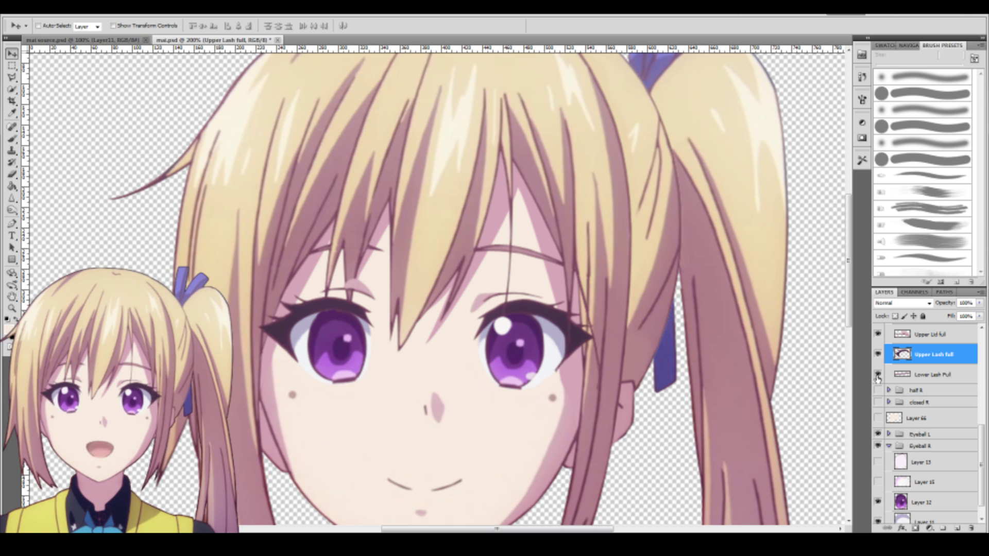
{"action": "left_click", "coordinate": [877, 379]}
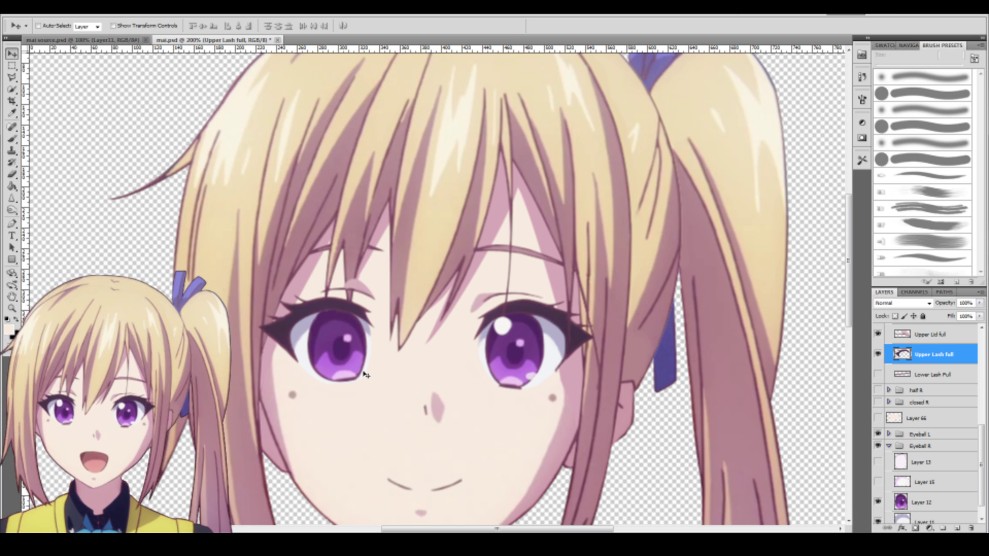
{"action": "left_click", "coordinate": [878, 374]}
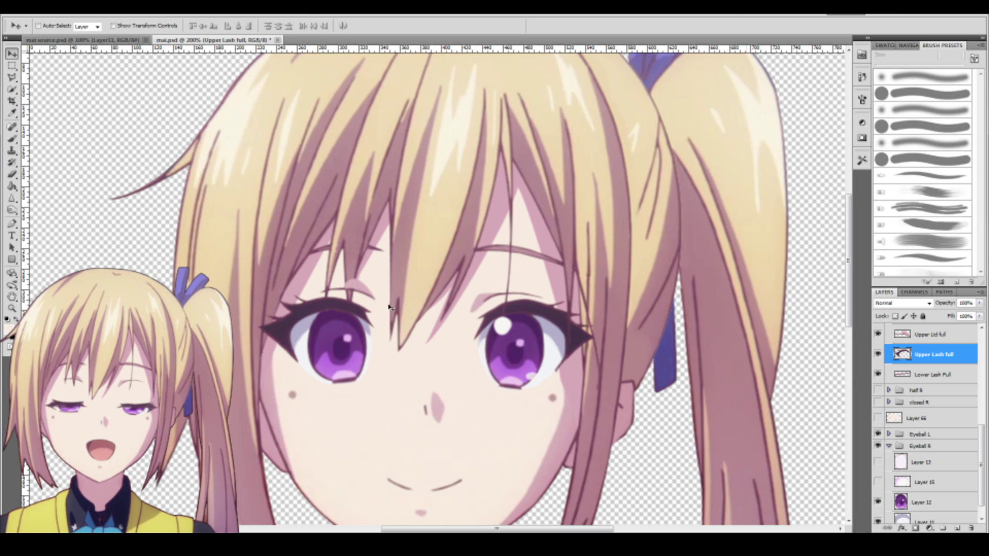
Show the highlight layers, Layer 13 and Layer 15, in the Eyeball R group again
{"action": "scroll", "coordinate": [929, 396], "scroll_direction": "up", "scroll_amount": 2}
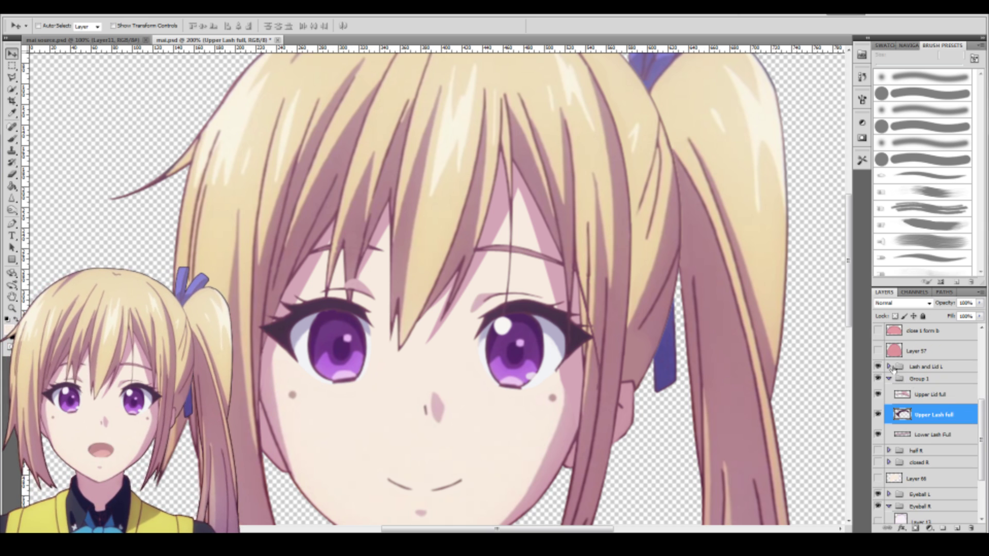
{"action": "scroll", "coordinate": [923, 441], "scroll_direction": "down", "scroll_amount": 2}
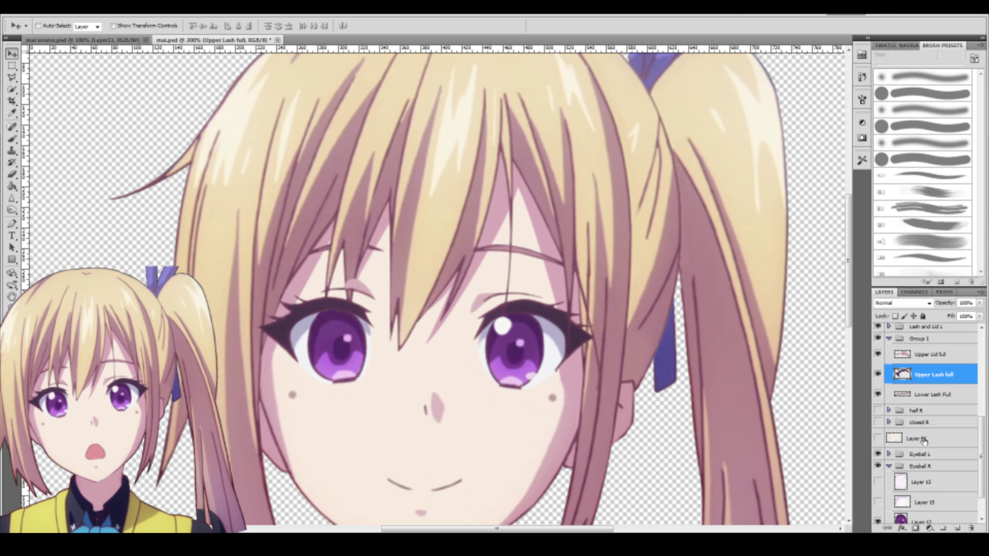
{"action": "scroll", "coordinate": [891, 455], "scroll_direction": "down", "scroll_amount": 2}
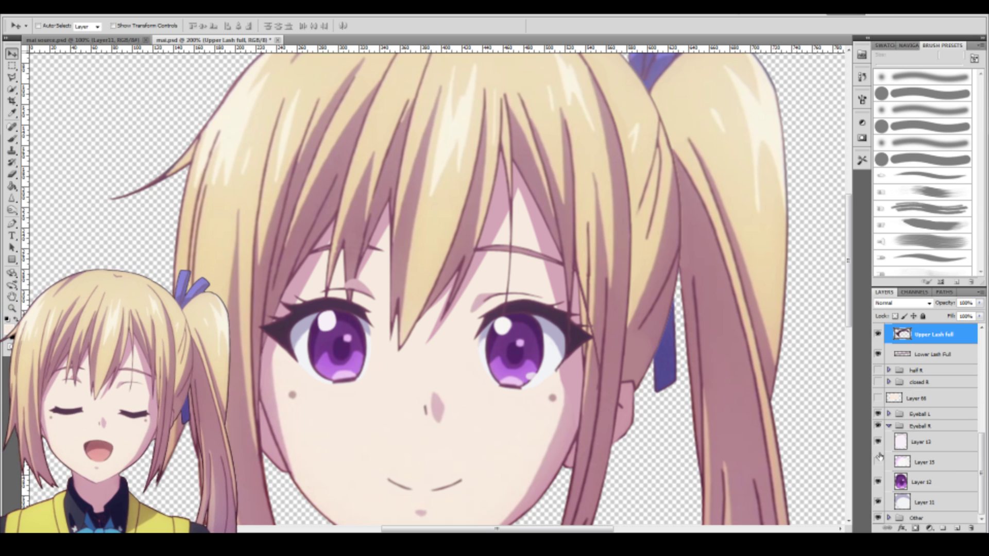
{"action": "left_click_drag", "start_coordinate": [878, 442], "coordinate": [877, 462]}
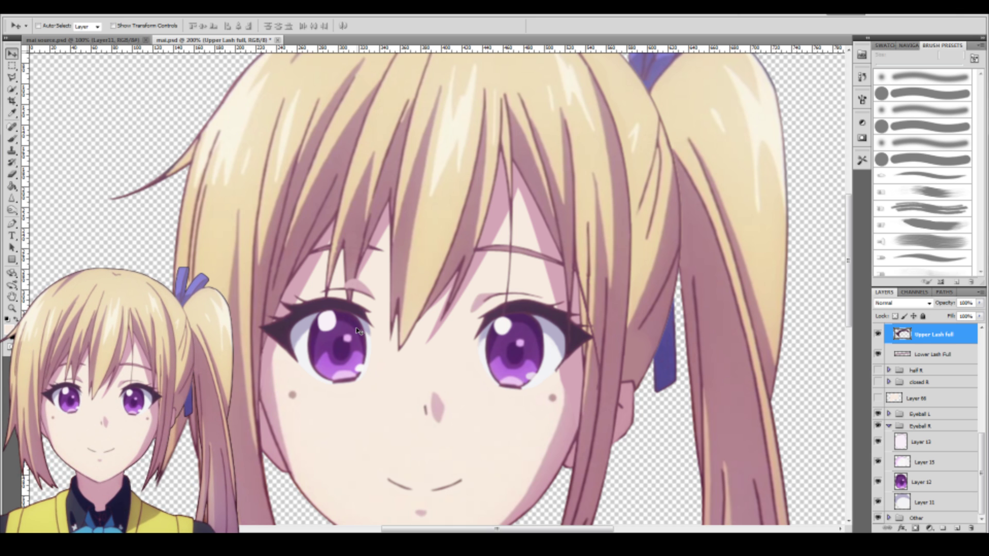
Activate the Polygonal Lasso tool and hide the Eyeball R group so only the lashes remain on that eye
{"action": "key", "text": "l"}
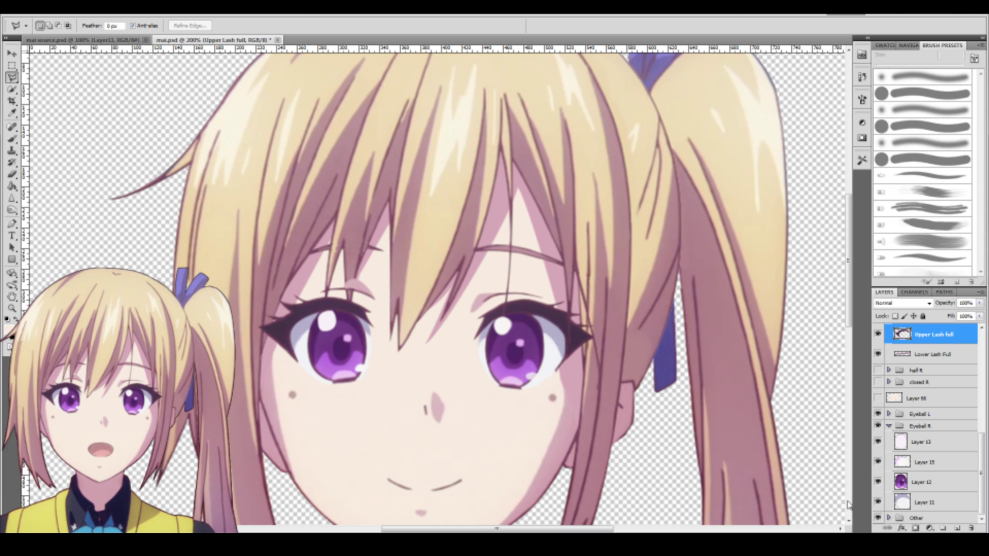
{"action": "scroll", "coordinate": [922, 444], "scroll_direction": "up", "scroll_amount": 3}
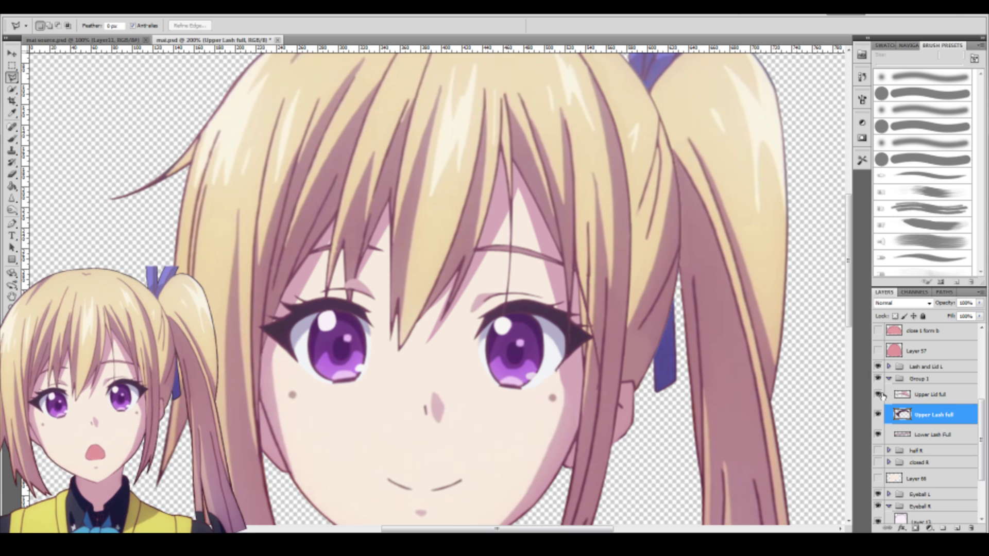
{"action": "scroll", "coordinate": [883, 407], "scroll_direction": "down", "scroll_amount": 3}
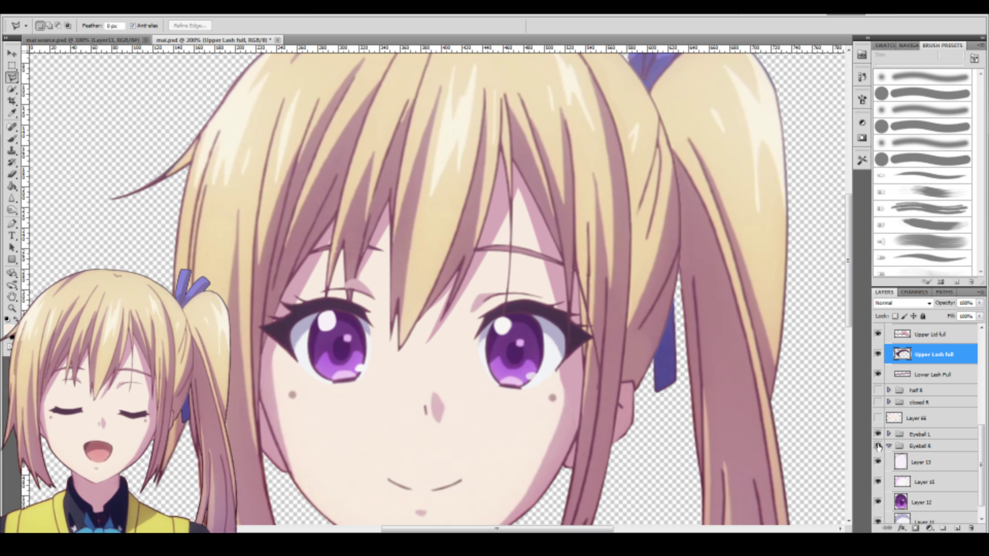
{"action": "left_click", "coordinate": [879, 446]}
{"action": "scroll", "coordinate": [879, 443], "scroll_direction": "up", "scroll_amount": 3}
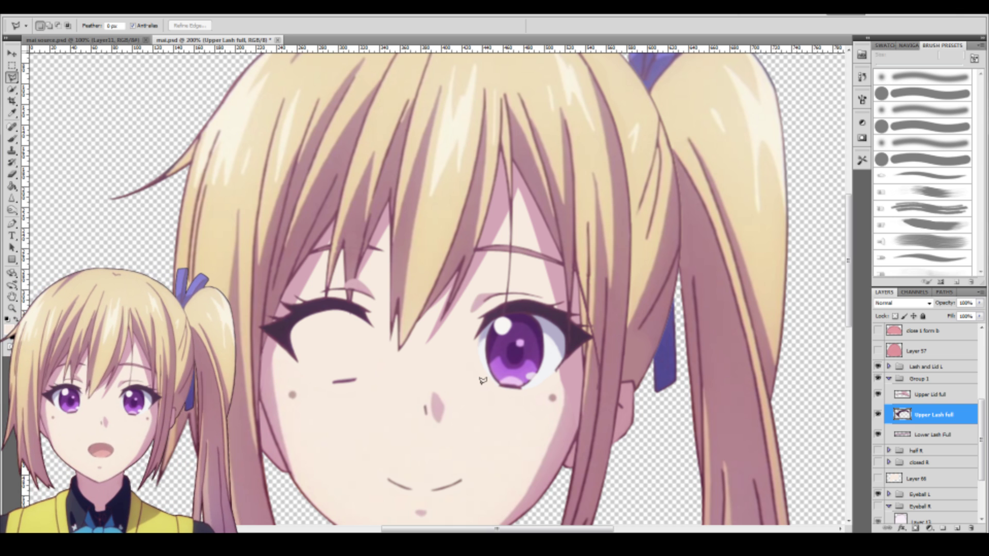
Outline the upper lash of the eye without its eyeball using a polygonal lasso selection
{"action": "left_click", "coordinate": [259, 328]}
{"action": "left_click", "coordinate": [305, 333]}
{"action": "left_click", "coordinate": [376, 326]}
{"action": "left_click", "coordinate": [372, 286]}
{"action": "left_click", "coordinate": [359, 271]}
{"action": "left_click", "coordinate": [299, 263]}
{"action": "left_click", "coordinate": [279, 288]}
{"action": "left_click", "coordinate": [261, 327]}
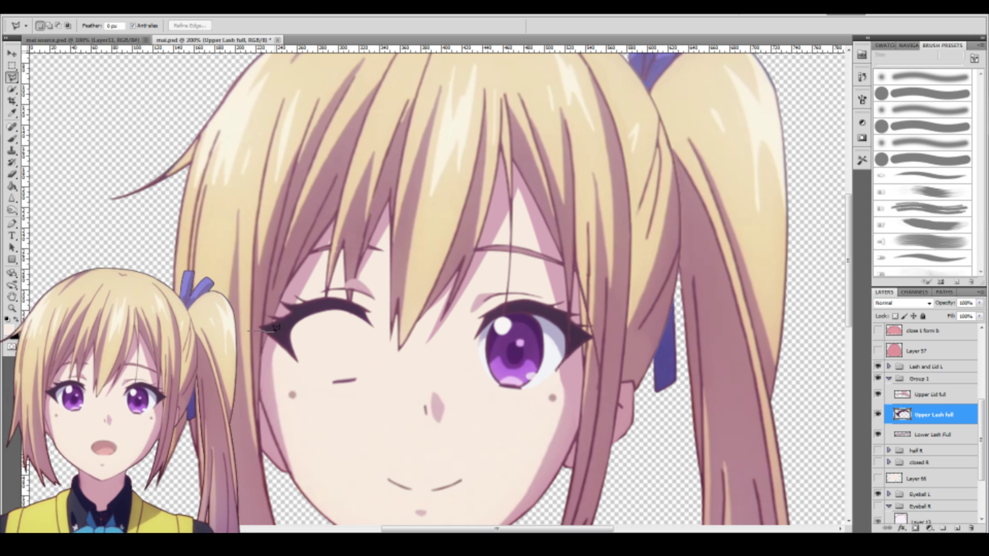
Outline the lower lash line and the outer lash corner with polygonal lasso selections, and clear the selection
{"action": "left_click", "coordinate": [339, 372]}
{"action": "left_click", "coordinate": [318, 401]}
{"action": "left_click", "coordinate": [356, 402]}
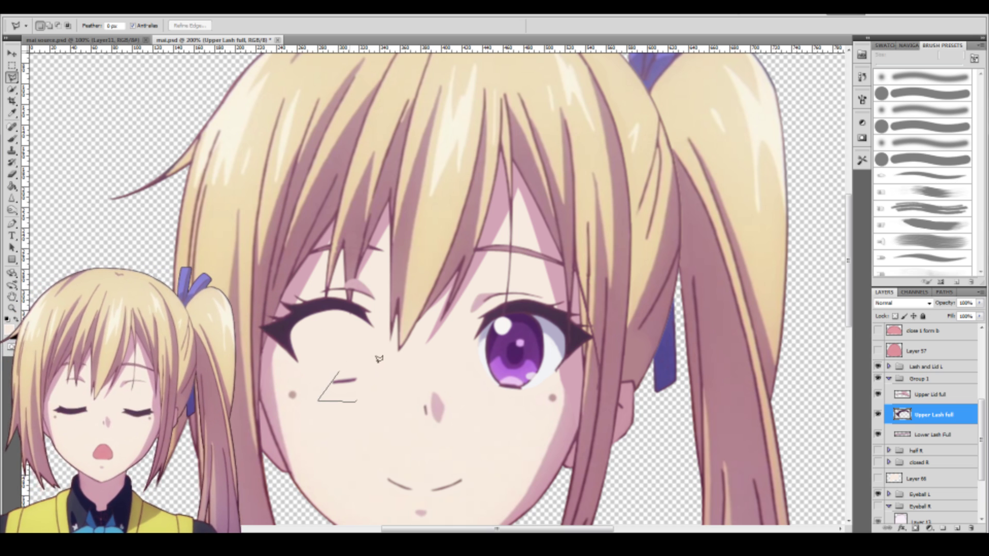
{"action": "left_click", "coordinate": [338, 372]}
{"action": "left_click", "coordinate": [276, 371]}
{"action": "left_click", "coordinate": [302, 370]}
{"action": "left_click", "coordinate": [300, 340]}
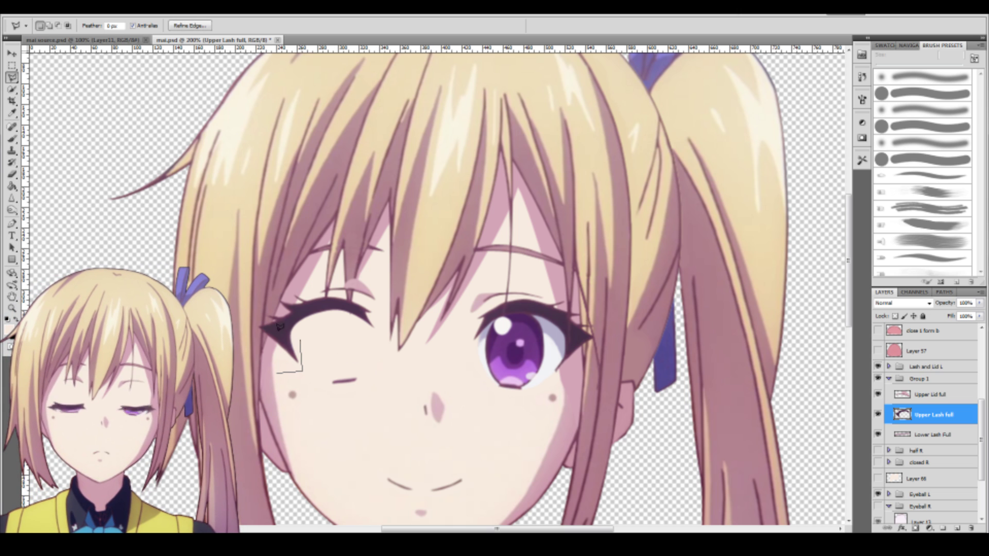
{"action": "double_click", "coordinate": [249, 363]}
{"action": "key", "text": "ctrl+d"}
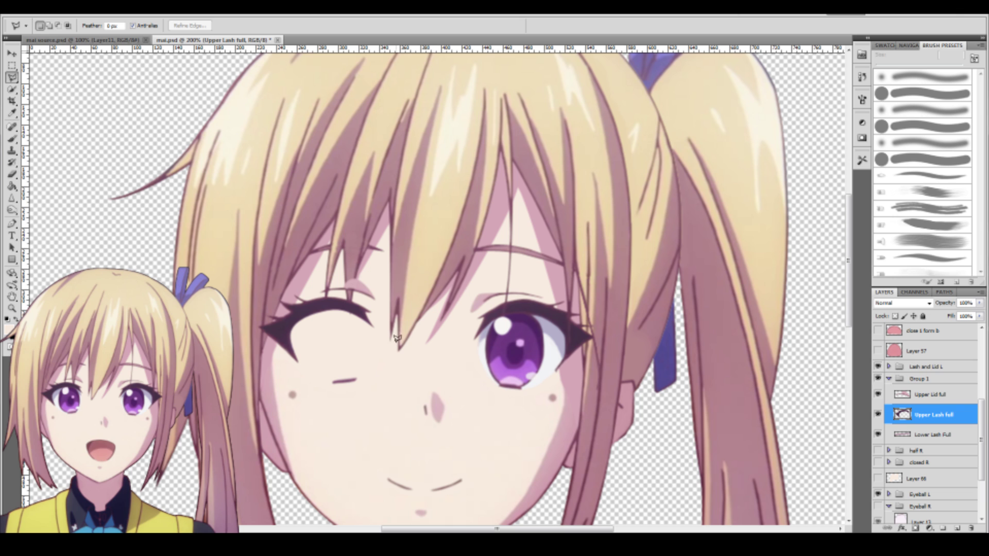
Collapse and hide Group 1, and briefly show the half R group to preview the half-closed eye
{"action": "left_click", "coordinate": [888, 379]}
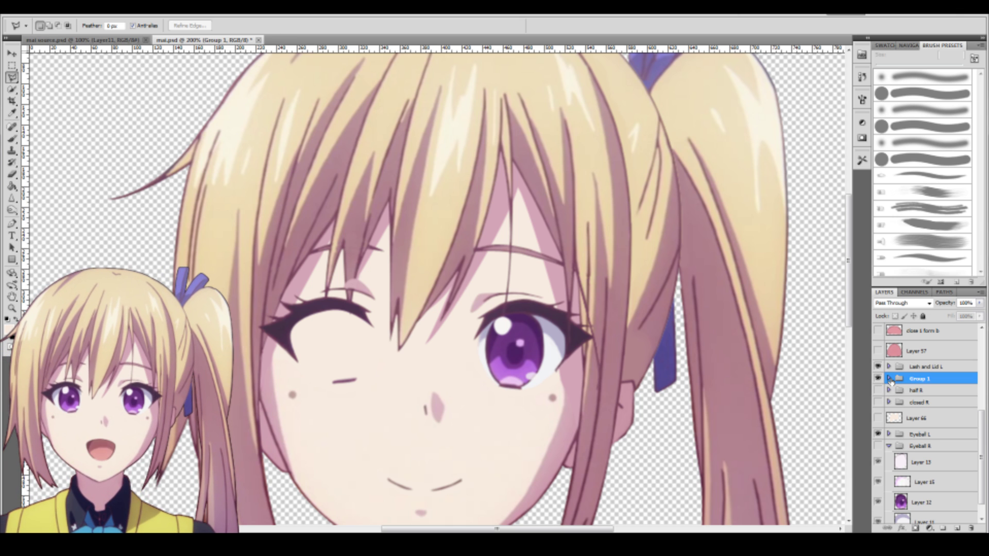
{"action": "left_click", "coordinate": [878, 379]}
{"action": "left_click", "coordinate": [879, 379]}
{"action": "left_click", "coordinate": [878, 379]}
{"action": "left_click", "coordinate": [879, 391]}
{"action": "left_click", "coordinate": [878, 391]}
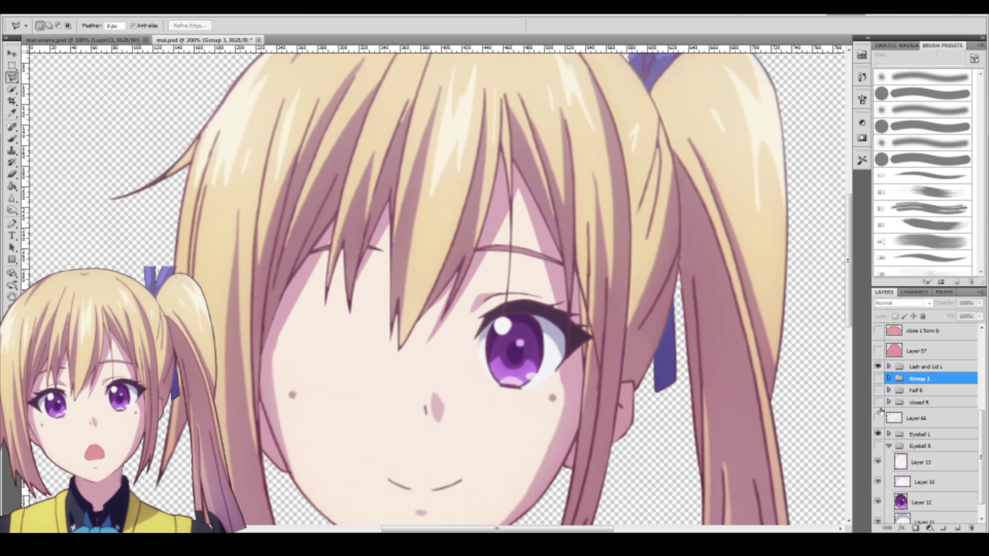
Toggle the closed R and half R groups in turn to compare the closed and half-closed eye drawings
{"action": "left_click", "coordinate": [879, 402]}
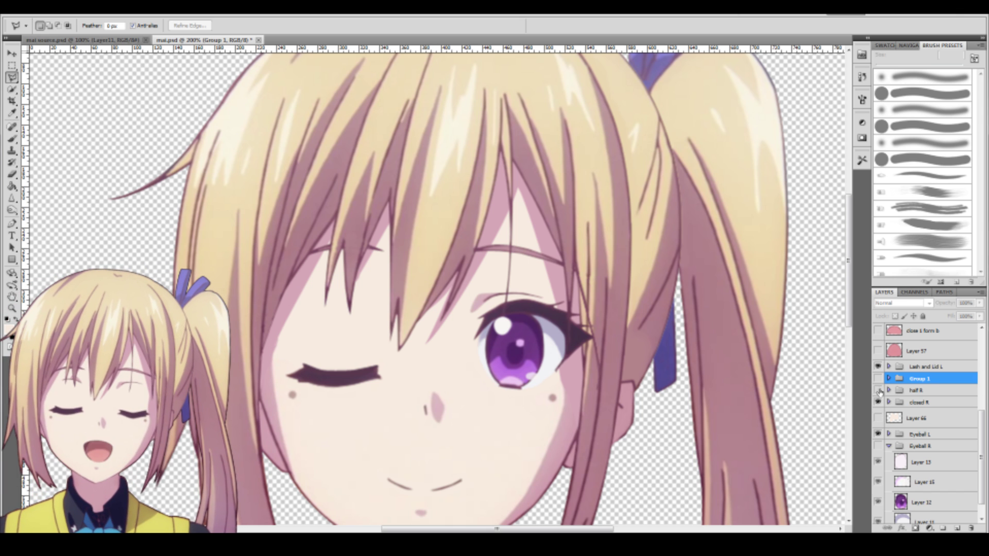
{"action": "left_click", "coordinate": [882, 402]}
{"action": "left_click", "coordinate": [878, 402]}
{"action": "left_click", "coordinate": [878, 390]}
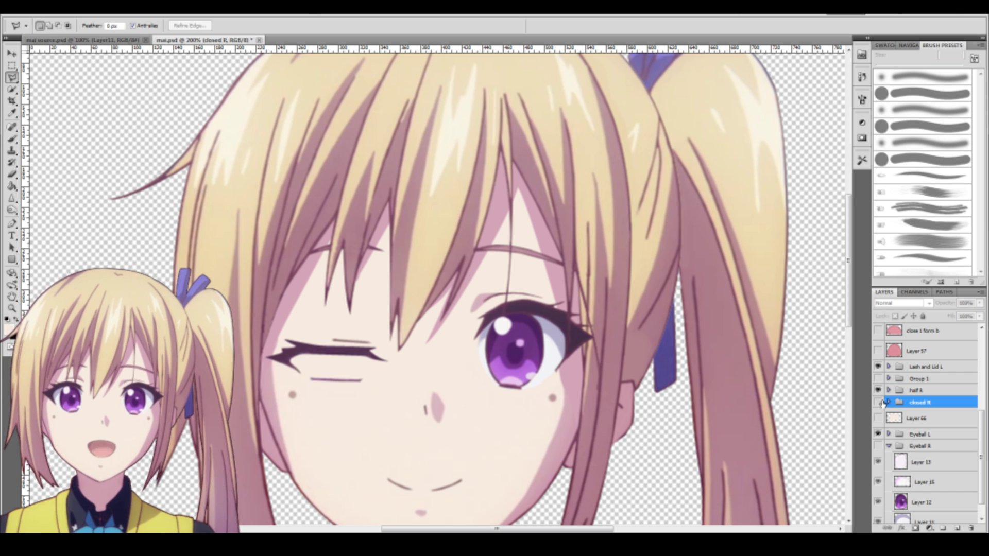
{"action": "left_click", "coordinate": [878, 403]}
{"action": "left_click", "coordinate": [878, 402]}
{"action": "left_click", "coordinate": [878, 390]}
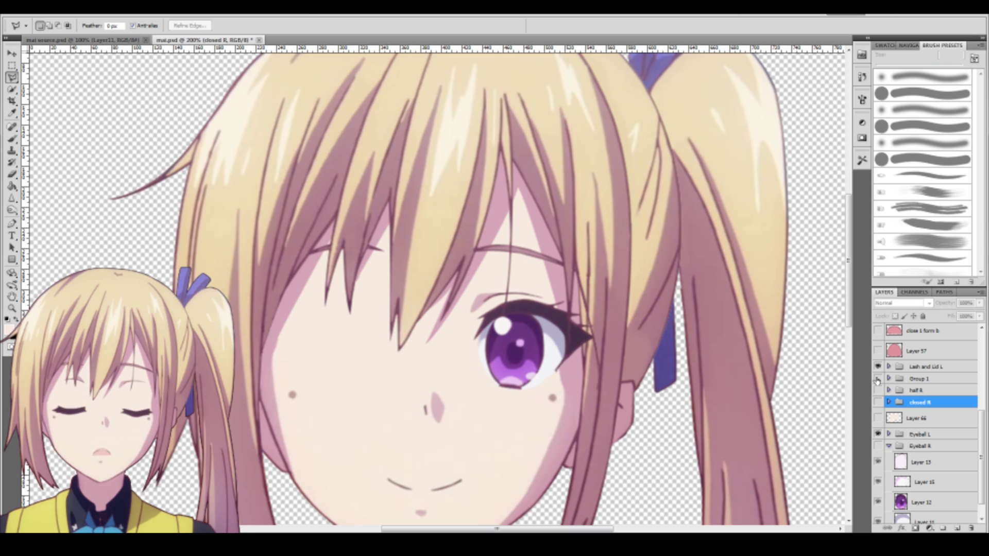
Preview the open-eye lashes in Group 1, and replace them with the half R group on the canvas
{"action": "left_click", "coordinate": [878, 379]}
{"action": "left_click", "coordinate": [879, 391]}
{"action": "left_click", "coordinate": [879, 391]}
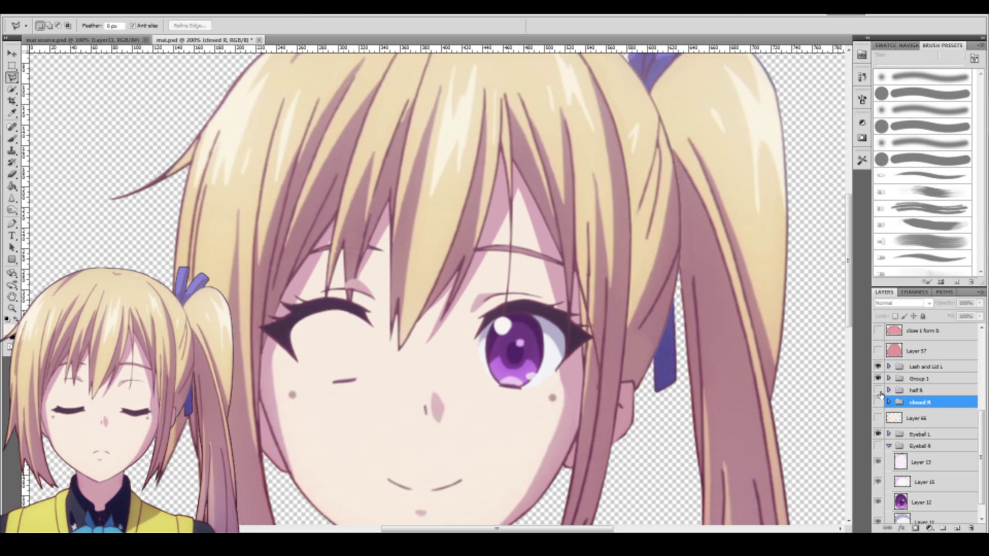
{"action": "left_click", "coordinate": [878, 402]}
{"action": "left_click", "coordinate": [878, 402]}
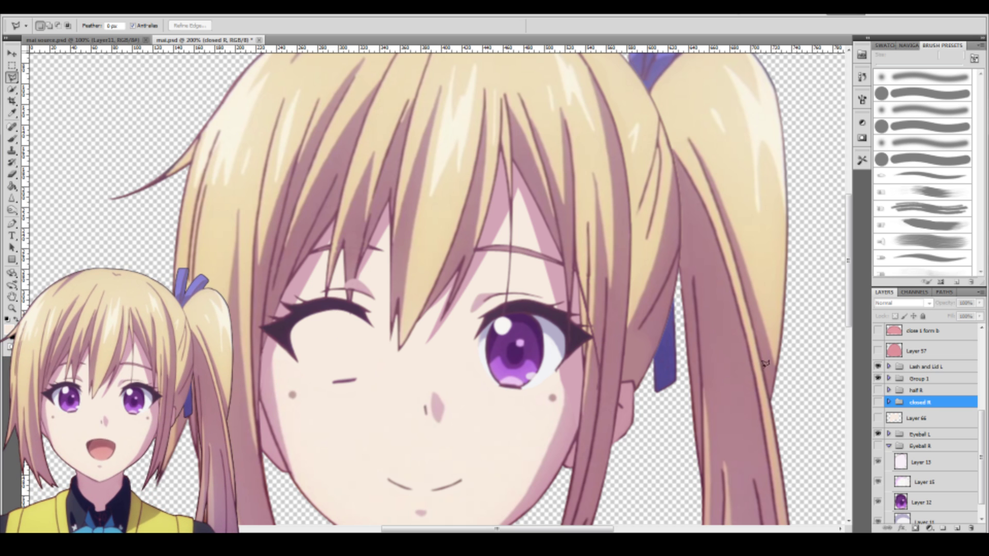
{"action": "left_click", "coordinate": [878, 379]}
{"action": "left_click", "coordinate": [878, 390]}
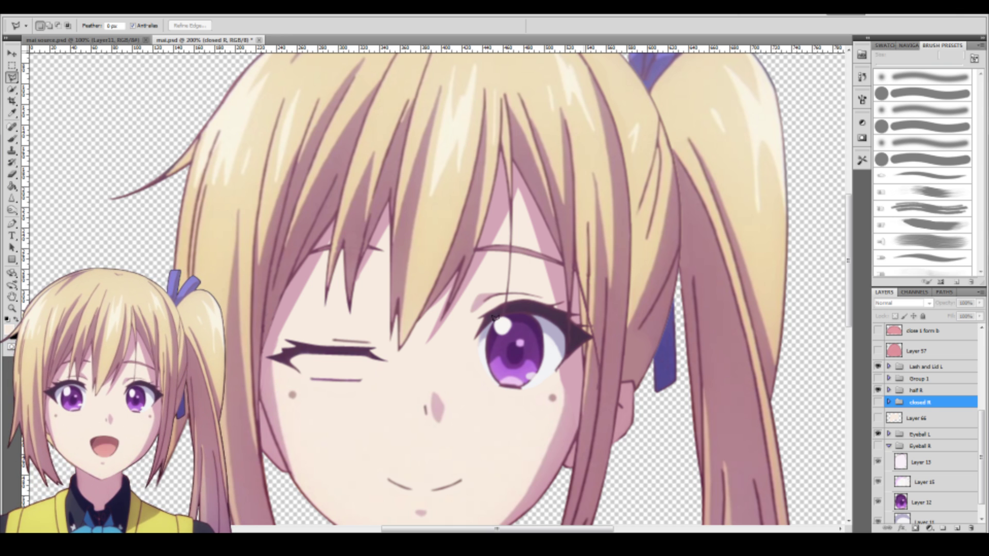
Browse the reference frames in mai source.psd with open and closed eyes, and return to mai.psd
{"action": "left_click", "coordinate": [103, 40]}
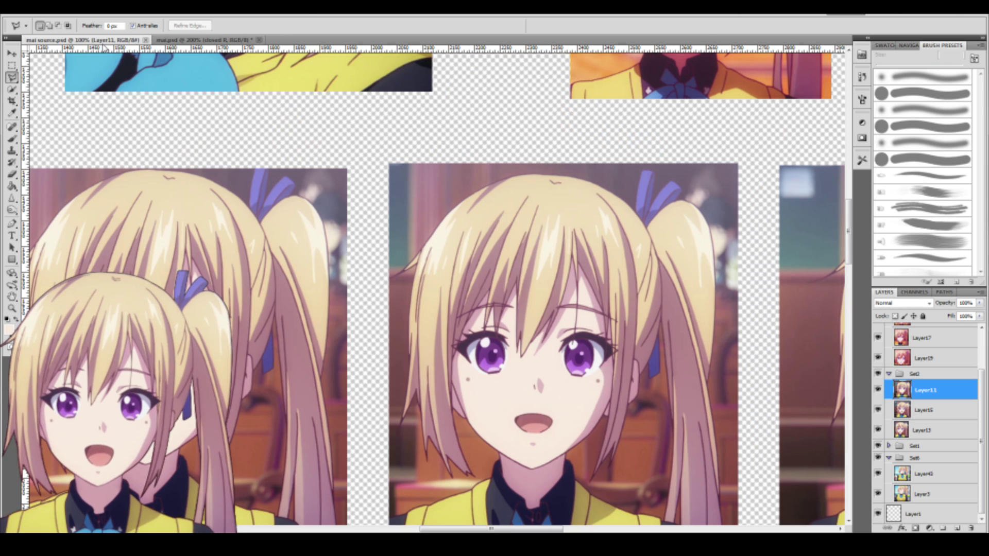
{"action": "left_click_drag", "start_coordinate": [210, 227], "coordinate": [458, 232]}
{"action": "left_click_drag", "start_coordinate": [289, 232], "coordinate": [452, 236]}
{"action": "left_click_drag", "start_coordinate": [648, 222], "coordinate": [482, 190]}
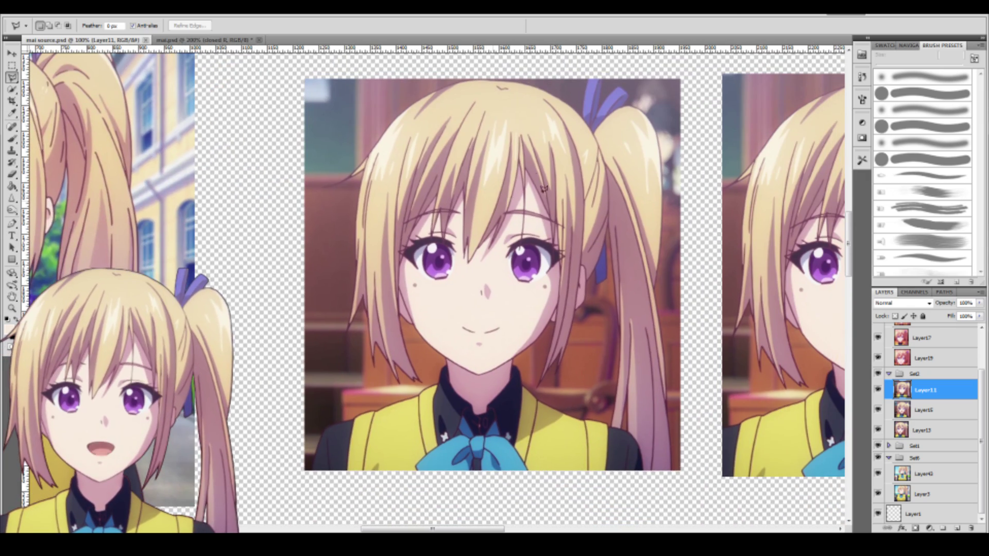
{"action": "mouse_move", "coordinate": [429, 228]}
{"action": "left_mouse_down"}
{"action": "mouse_move", "coordinate": [453, 271]}
{"action": "mouse_move", "coordinate": [392, 464]}
{"action": "mouse_move", "coordinate": [437, 236]}
{"action": "left_mouse_up"}
{"action": "left_click_drag", "start_coordinate": [425, 374], "coordinate": [481, 266]}
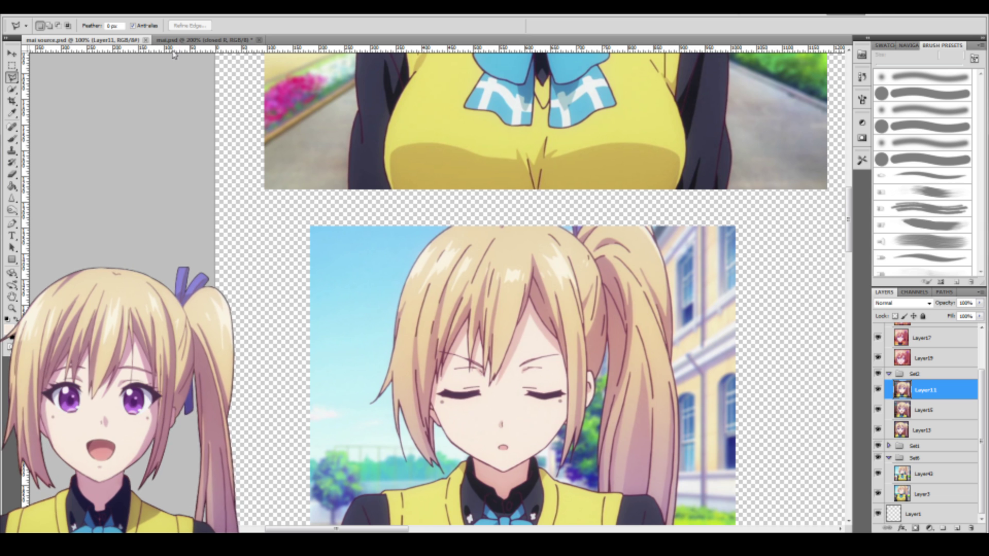
{"action": "left_click", "coordinate": [191, 40]}
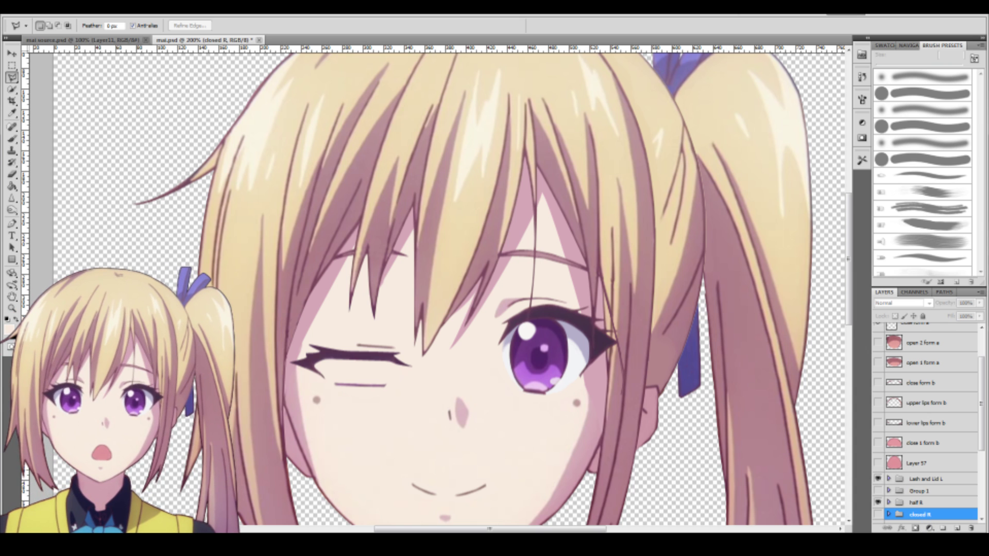
Cycle the visibility of Group 1, half R and closed R, leaving only the closed R eye shown
{"action": "scroll", "coordinate": [501, 400], "scroll_direction": "down", "scroll_amount": 2}
{"action": "left_click", "coordinate": [878, 515]}
{"action": "left_click", "coordinate": [878, 491]}
{"action": "left_click", "coordinate": [878, 491]}
{"action": "left_click", "coordinate": [878, 503]}
{"action": "left_click", "coordinate": [878, 503]}
{"action": "left_click", "coordinate": [878, 515]}
{"action": "left_click", "coordinate": [879, 515]}
{"action": "left_click", "coordinate": [878, 515]}
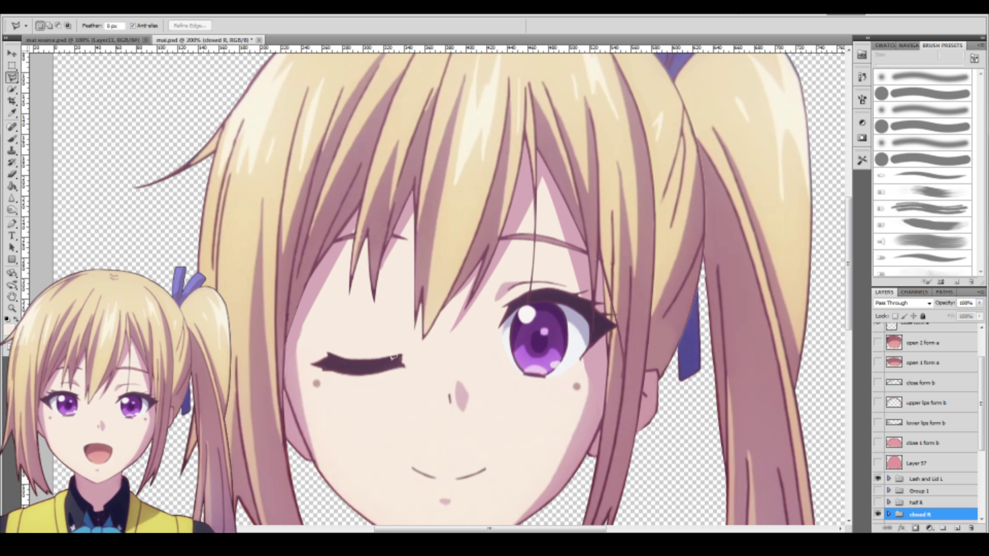
Hide the closed R group and show the open-eye lashes of Group 1
{"action": "left_click", "coordinate": [879, 514]}
{"action": "left_click", "coordinate": [879, 514]}
{"action": "left_click", "coordinate": [879, 515]}
{"action": "left_click", "coordinate": [879, 491]}
Expand the Lash and Lid L group, toggle Layer 32 to check the lid piece, and collapse the group
{"action": "left_click", "coordinate": [889, 479]}
{"action": "left_click", "coordinate": [888, 479]}
{"action": "left_click", "coordinate": [888, 479]}
{"action": "left_click", "coordinate": [878, 495]}
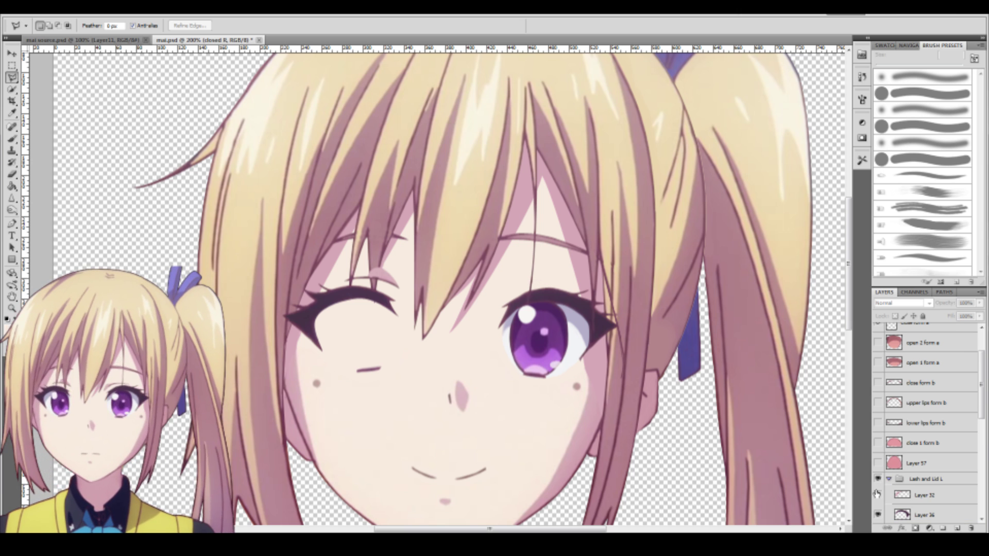
{"action": "left_click", "coordinate": [878, 495]}
{"action": "left_click", "coordinate": [888, 479]}
Expand Group 1, toggle the Upper Lid full layer to show its separate lid shape, and collapse the group
{"action": "left_click", "coordinate": [888, 491]}
{"action": "left_click", "coordinate": [879, 507]}
{"action": "left_click", "coordinate": [878, 507]}
{"action": "left_click", "coordinate": [878, 507]}
{"action": "left_click", "coordinate": [879, 507]}
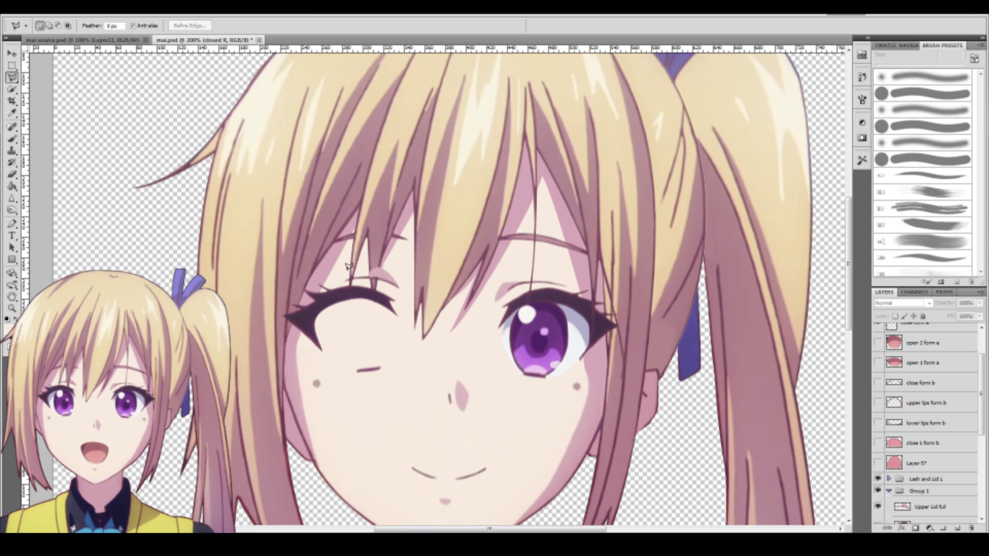
{"action": "left_click", "coordinate": [889, 491]}
Swap Group 1 for the half R group to preview the half-closed eye, and restore Group 1
{"action": "left_click", "coordinate": [878, 491]}
{"action": "left_click", "coordinate": [878, 502]}
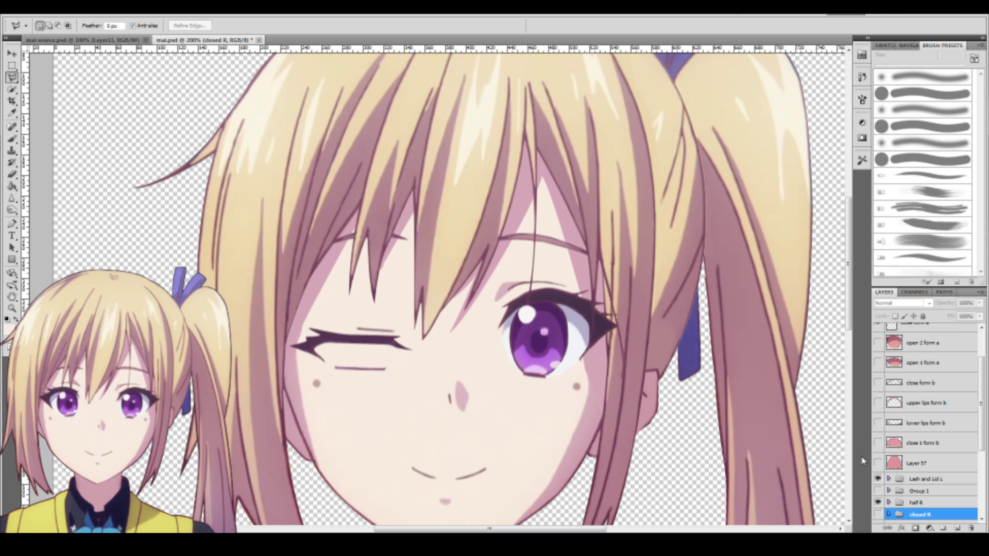
{"action": "left_click", "coordinate": [878, 503]}
{"action": "left_click", "coordinate": [878, 490]}
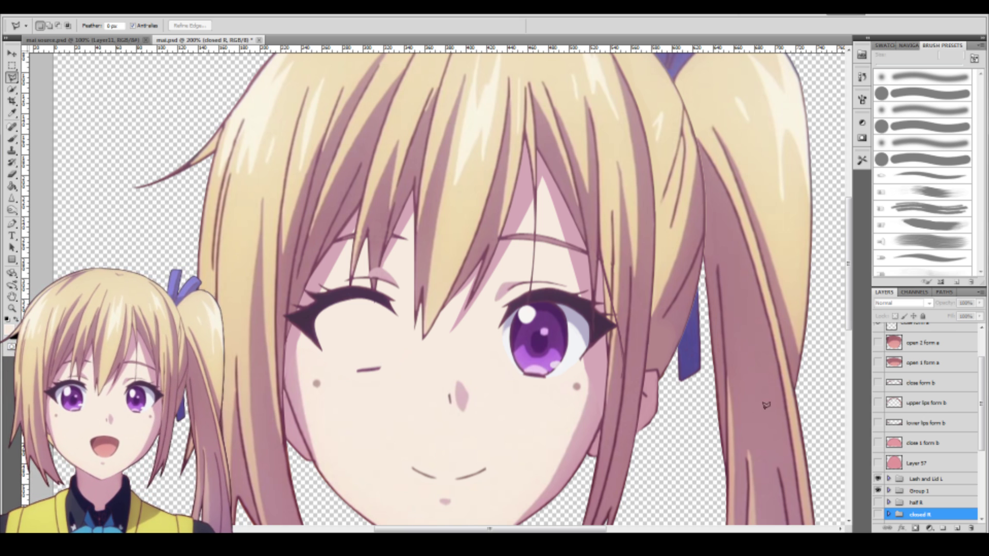
Expand the Other group and toggle the Layer 33 eyebrow layer to show that it is separate
{"action": "scroll", "coordinate": [944, 462], "scroll_direction": "down", "scroll_amount": 3}
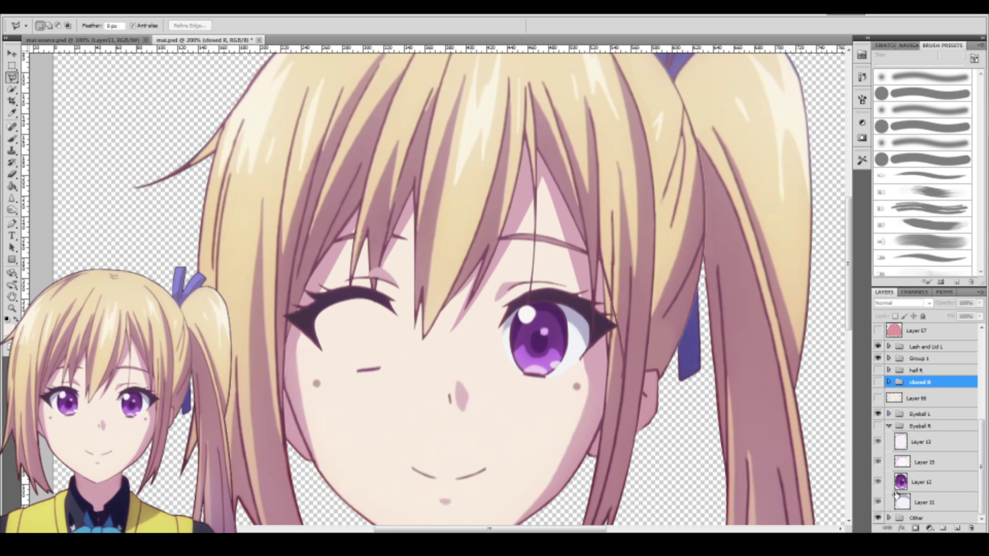
{"action": "left_click", "coordinate": [888, 520]}
{"action": "scroll", "coordinate": [901, 502], "scroll_direction": "down", "scroll_amount": 5}
{"action": "left_click", "coordinate": [877, 434]}
{"action": "left_click", "coordinate": [878, 434]}
{"action": "left_click", "coordinate": [877, 434]}
{"action": "left_click", "coordinate": [877, 434]}
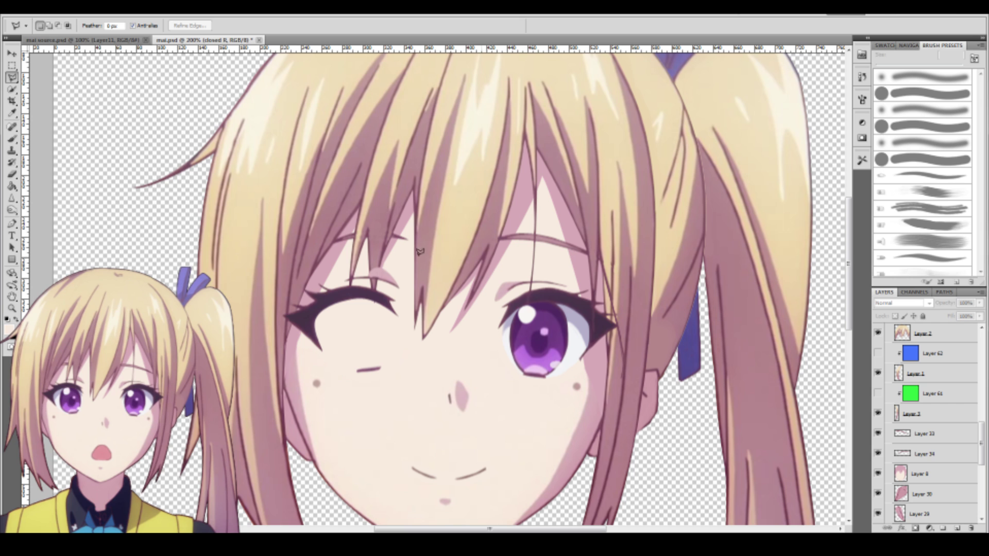
{"action": "left_click", "coordinate": [877, 434]}
{"action": "left_click", "coordinate": [878, 436]}
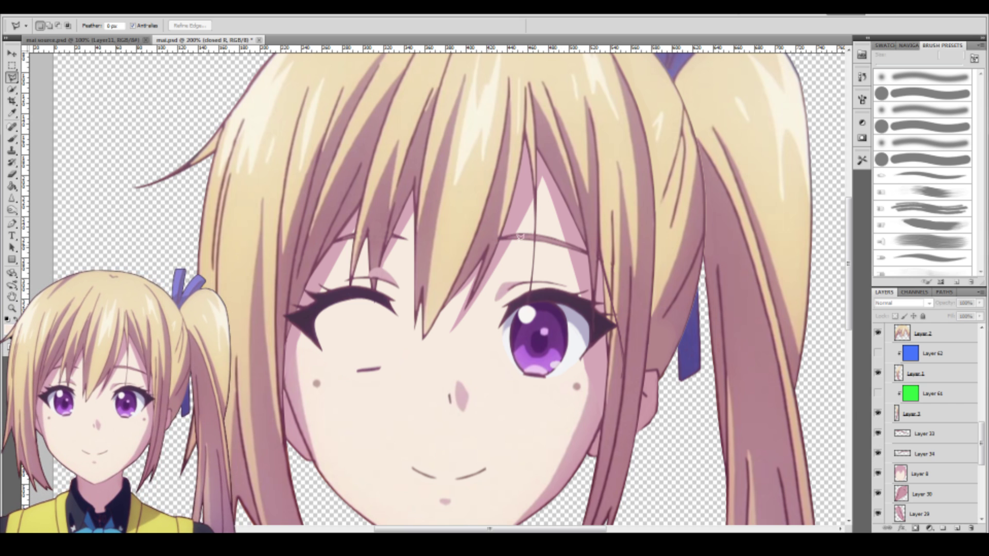